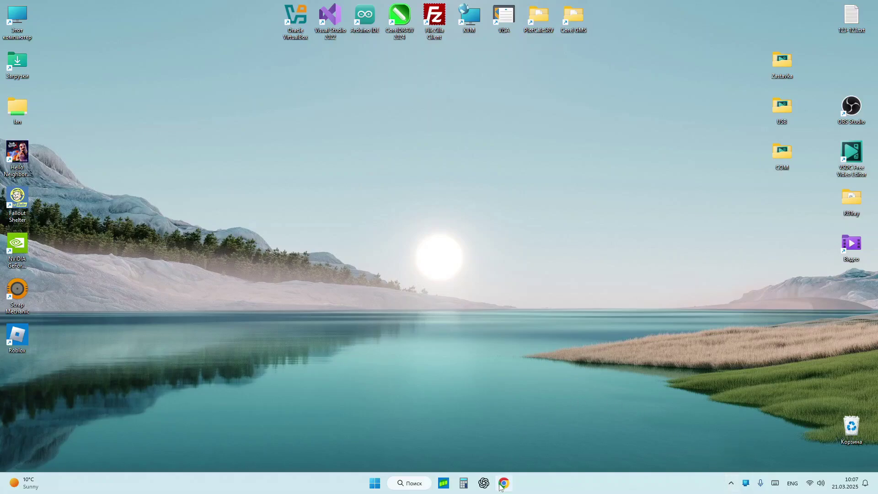
In Chrome, go from plotcalc.com through Function review to the 'Connection to vinyl cutter' guide.
left_click(504, 483)
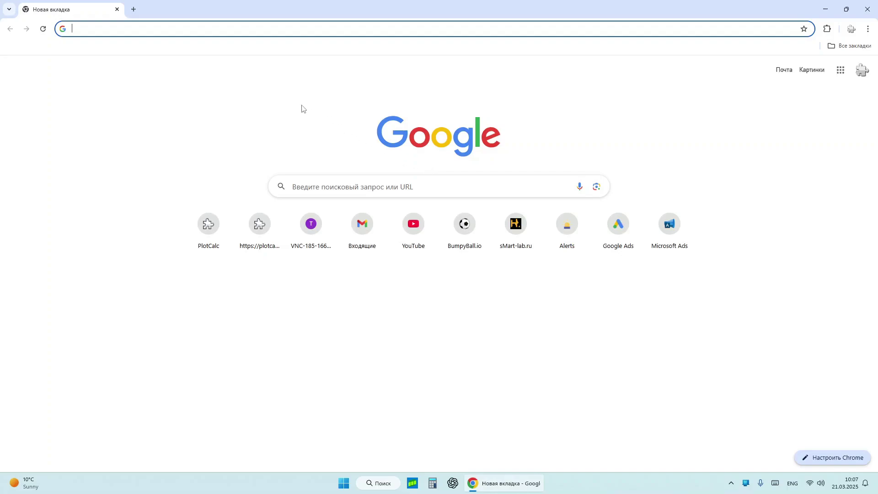
type("plotcalc.com/en")
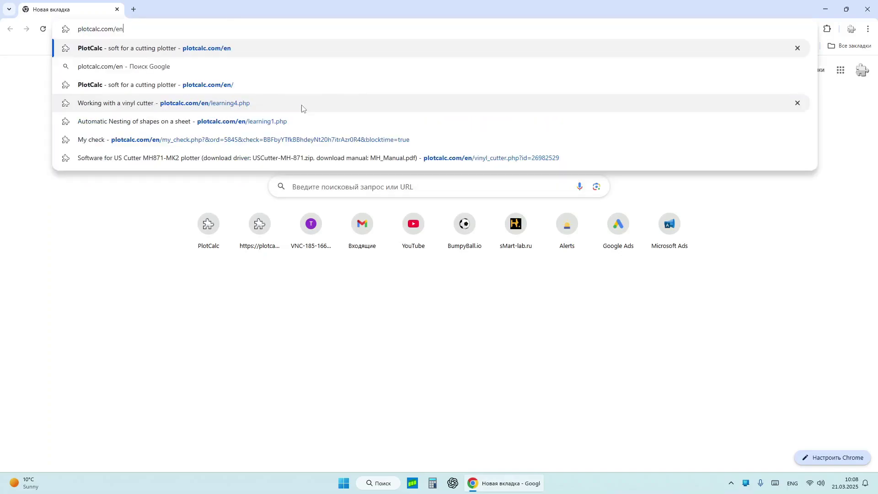
key("Return")
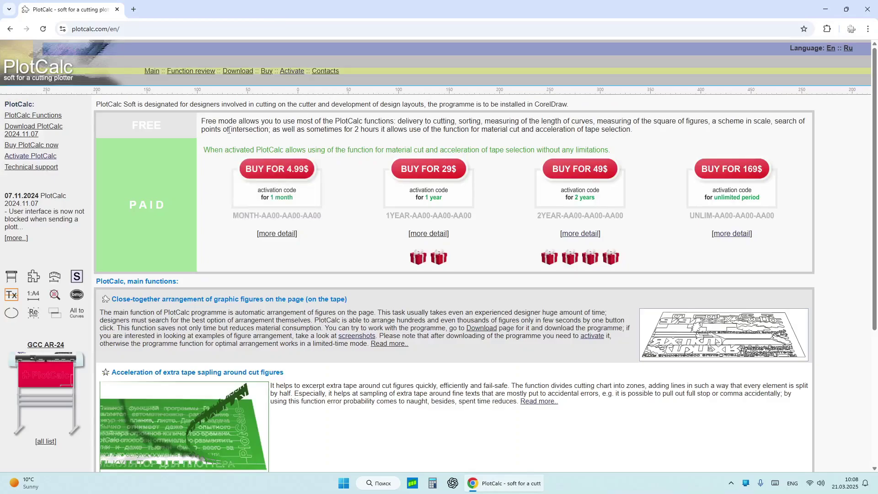
left_click(191, 73)
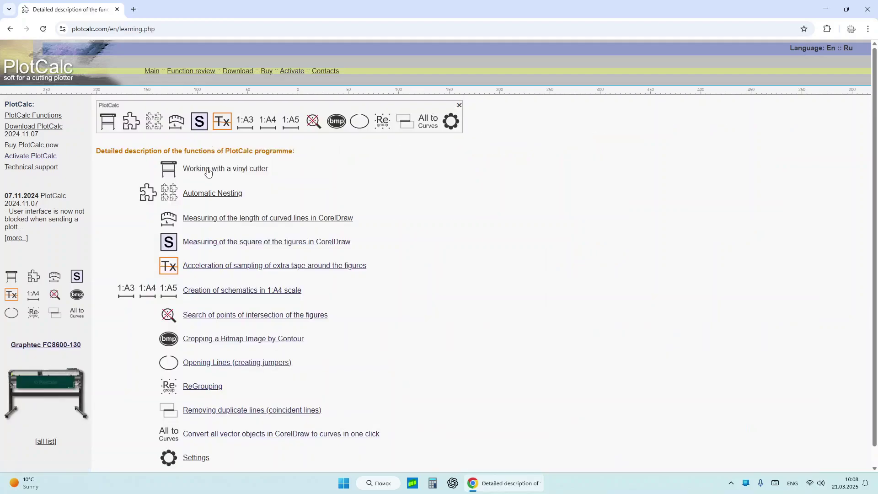
left_click(167, 171)
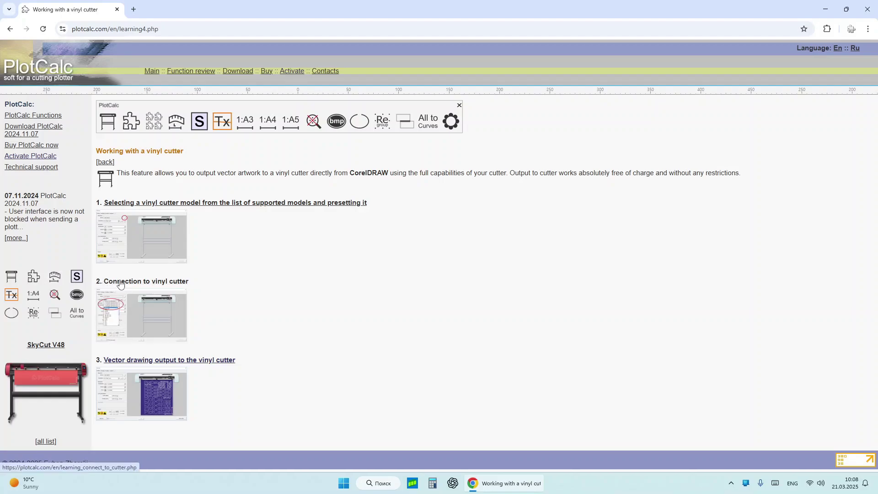
left_click(141, 286)
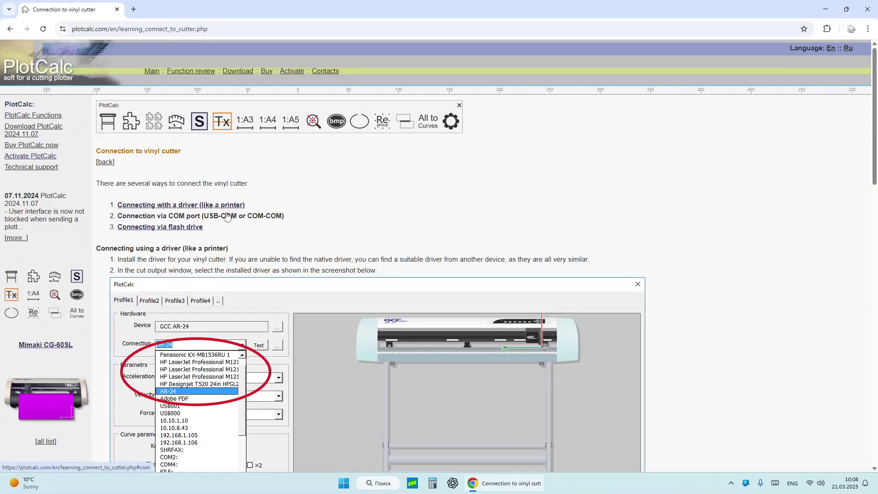
Jump to the COM port section, download CH340.zip, and open it to show CH340SER.EXE.
left_click(178, 216)
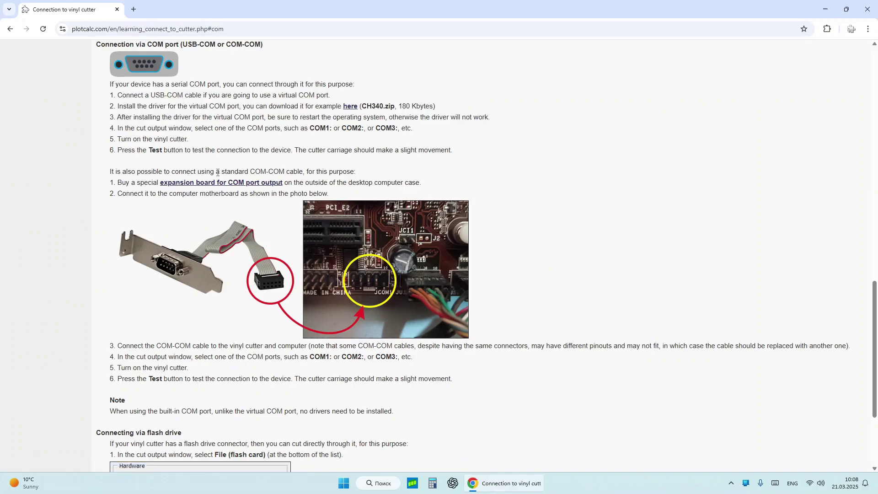
left_click_drag(240, 106, 312, 113)
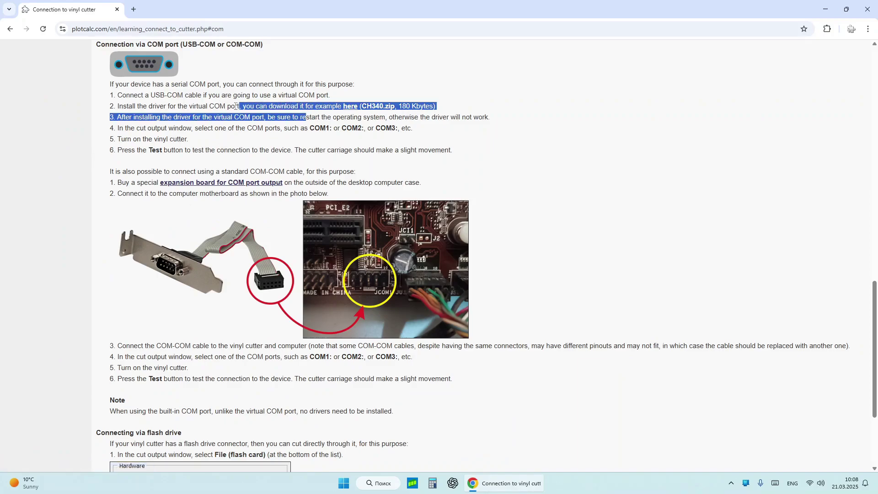
left_click_drag(236, 106, 275, 129)
left_click(274, 129)
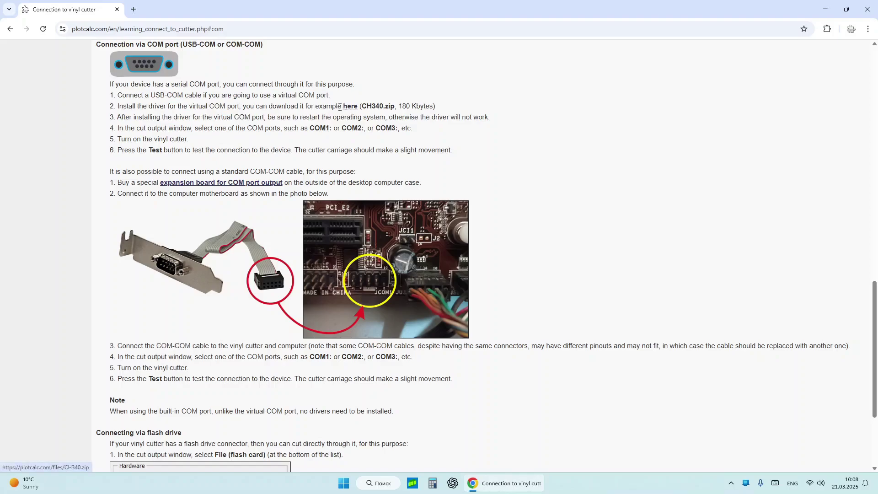
left_click(350, 106)
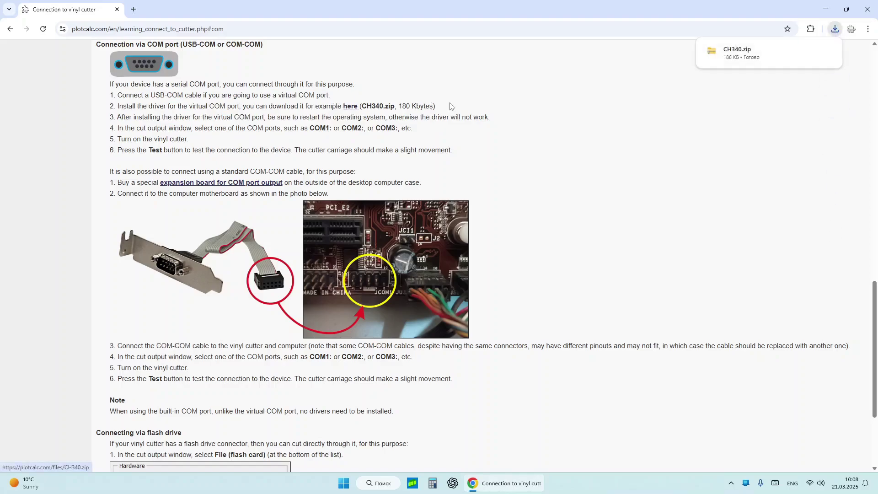
left_click(737, 52)
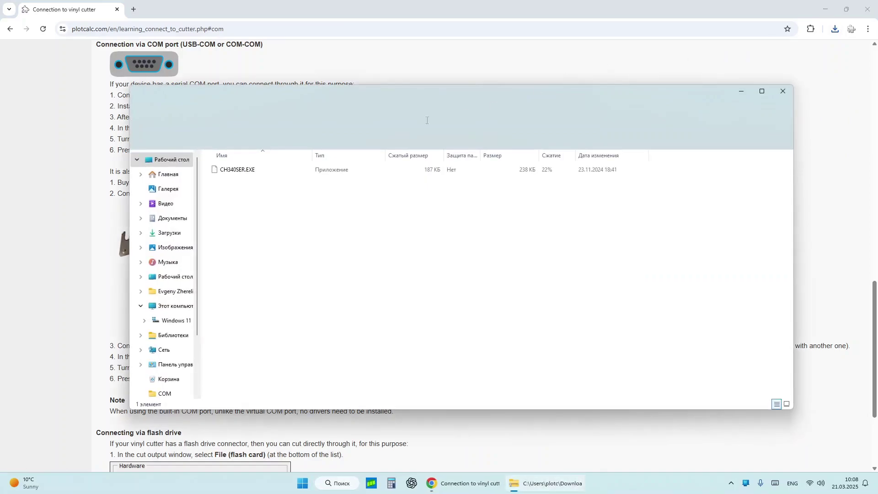
Launch CH340SER.EXE and get past the SmartScreen warning with 'Run anyway'.
double_click(238, 169)
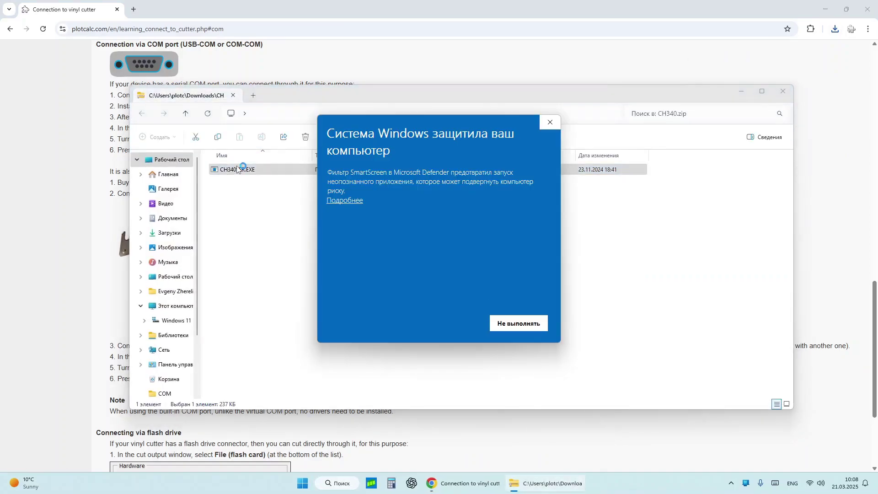
left_click(345, 201)
left_click_drag(386, 214, 441, 236)
left_click(441, 236)
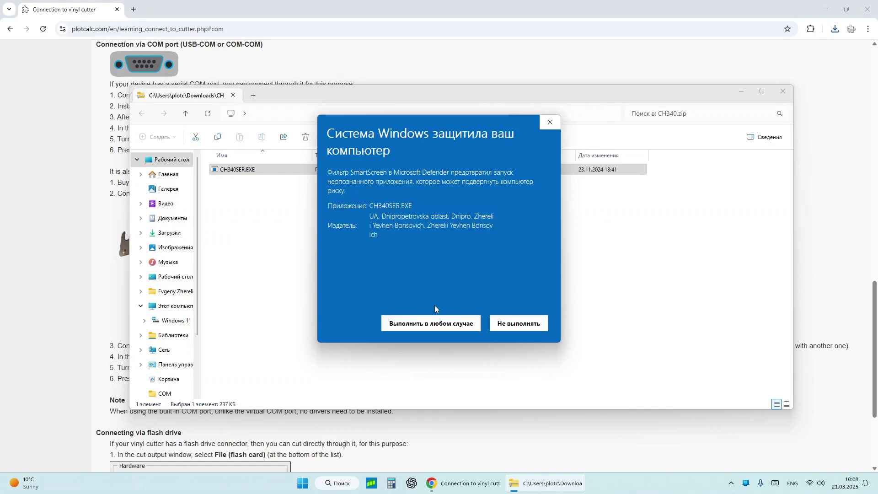
left_click(430, 325)
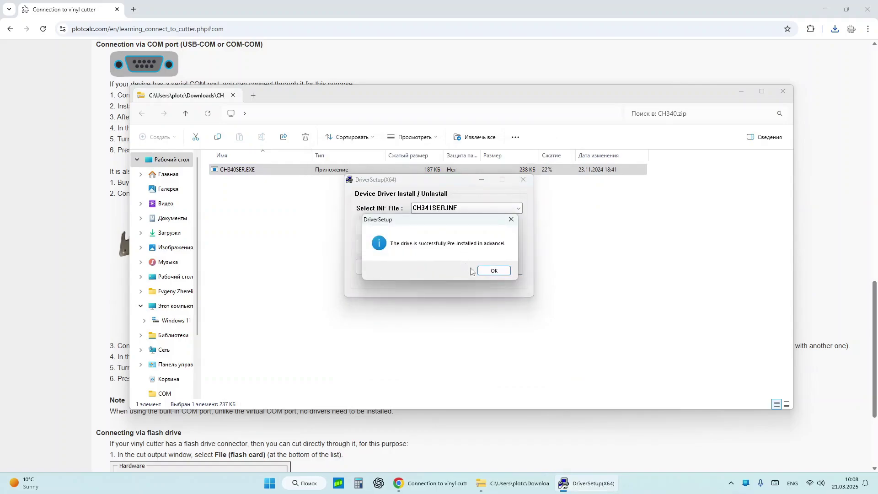
Confirm the driver pre-installed message, then close DriverSetup and the archive window.
left_click(495, 272)
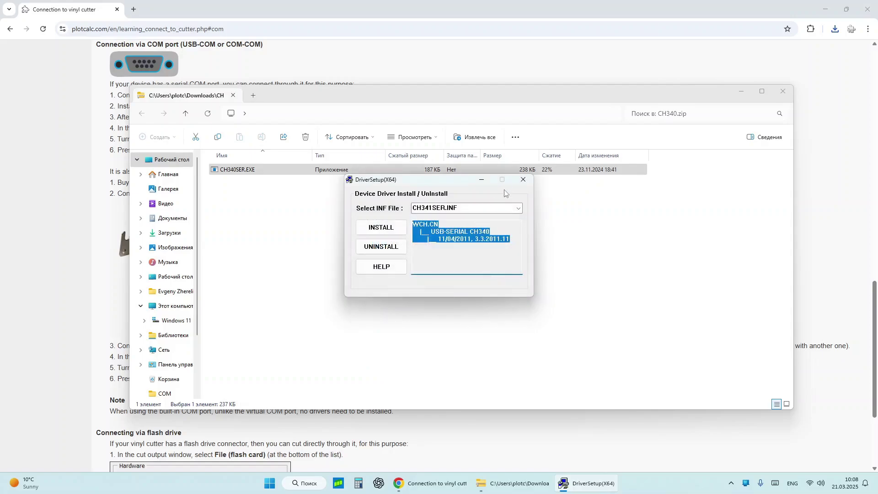
left_click(521, 180)
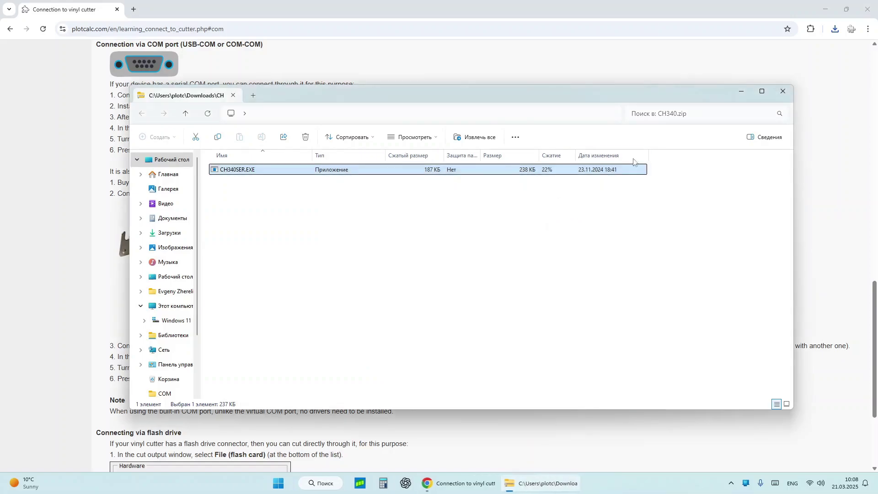
left_click(783, 91)
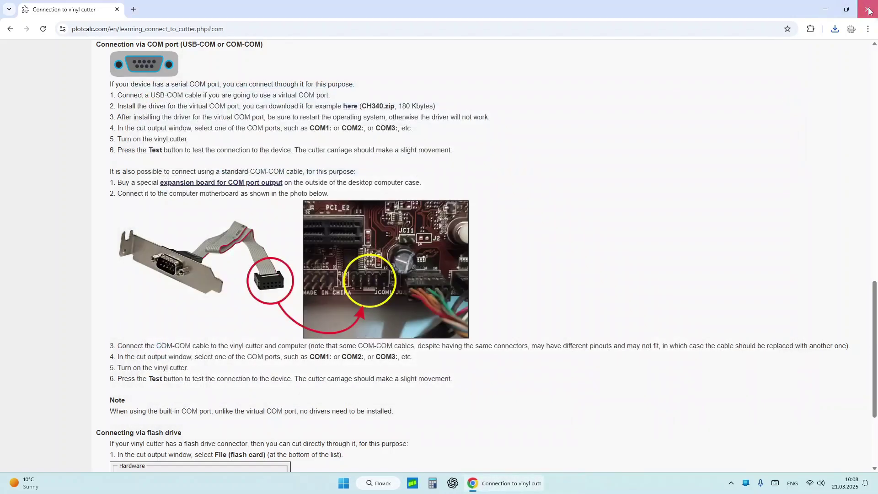
Minimize Chrome and restart Windows from the Start menu power options.
left_click(826, 9)
left_click(374, 485)
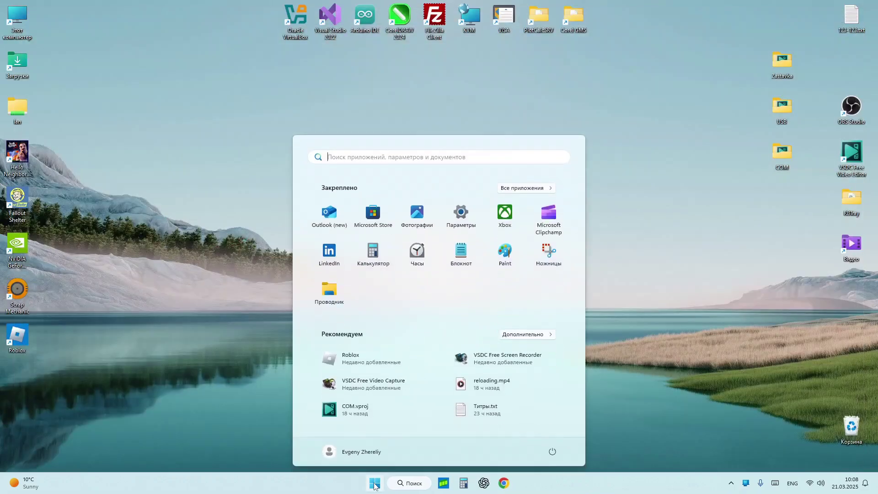
left_click(553, 451)
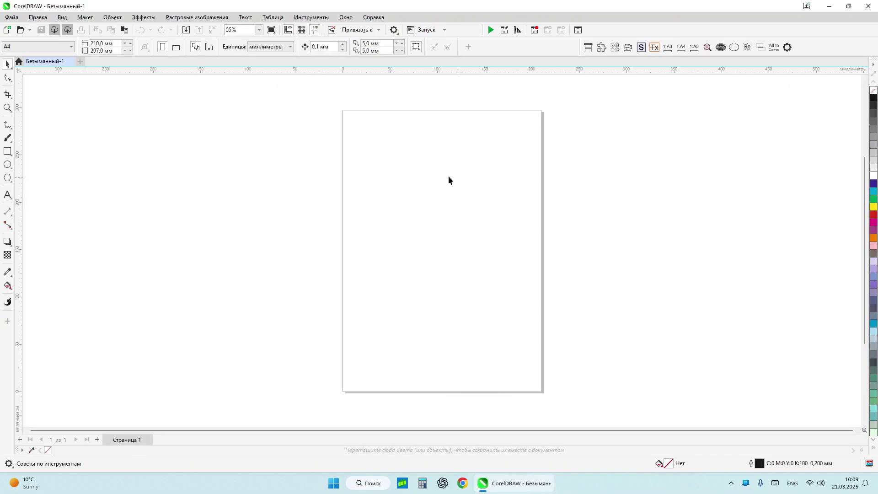
Draw a rectangle near the page centre and give it the dark purple palette fill.
left_click(7, 152)
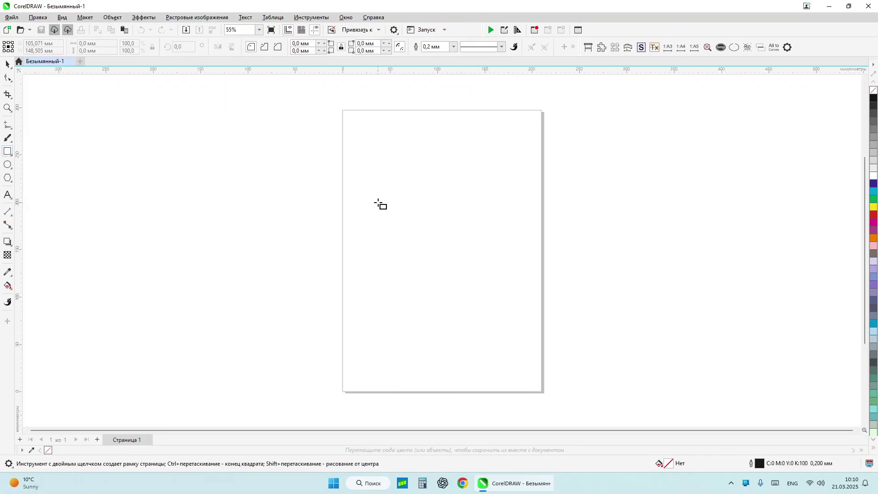
left_click_drag(404, 196, 486, 266)
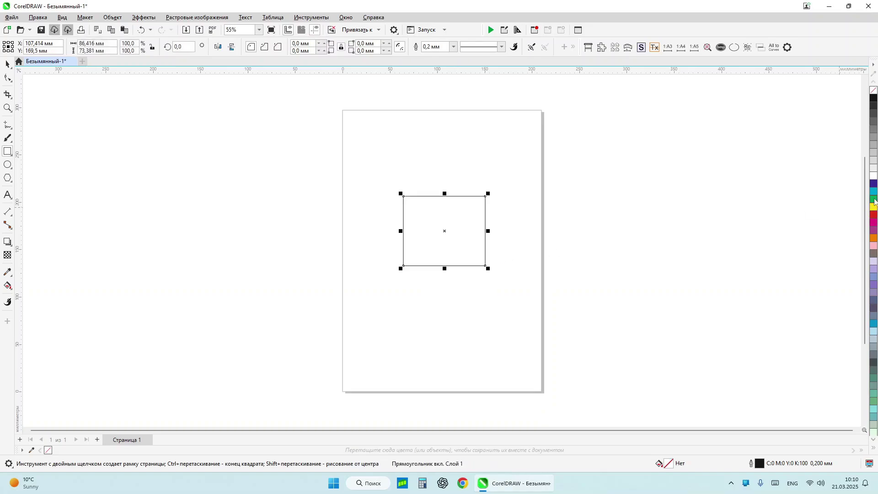
left_click(874, 185)
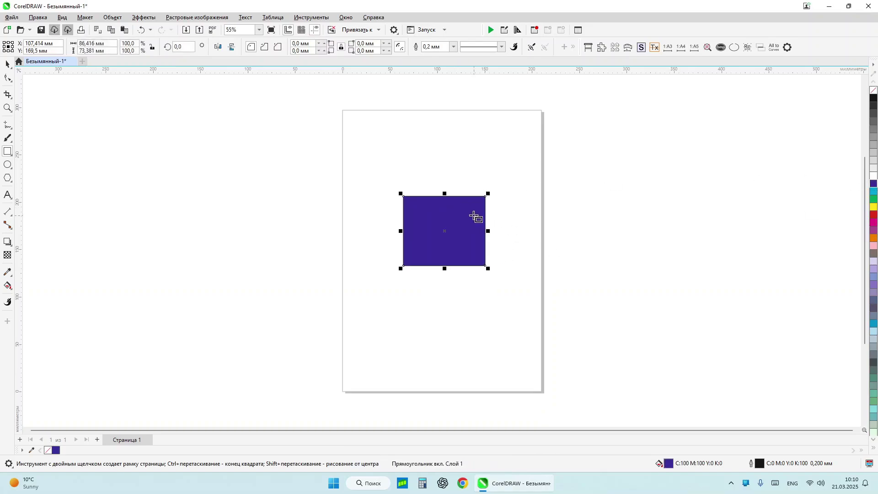
Open PlotCalc's cutter output window and set the device to GCC Jaguar II JR-61.
left_click(588, 48)
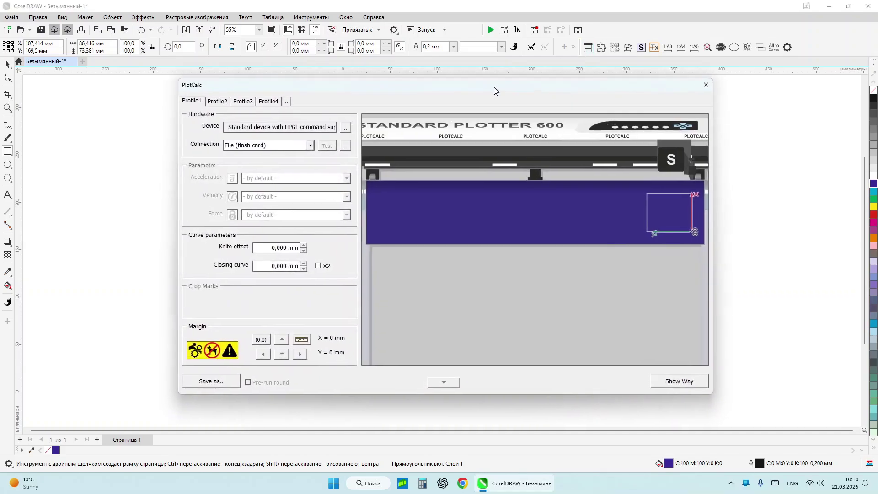
left_click_drag(489, 87, 484, 92)
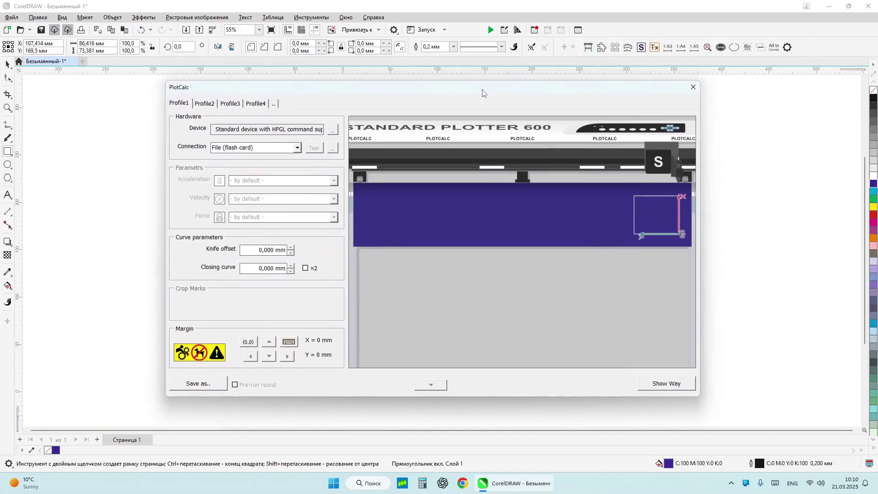
left_click(333, 133)
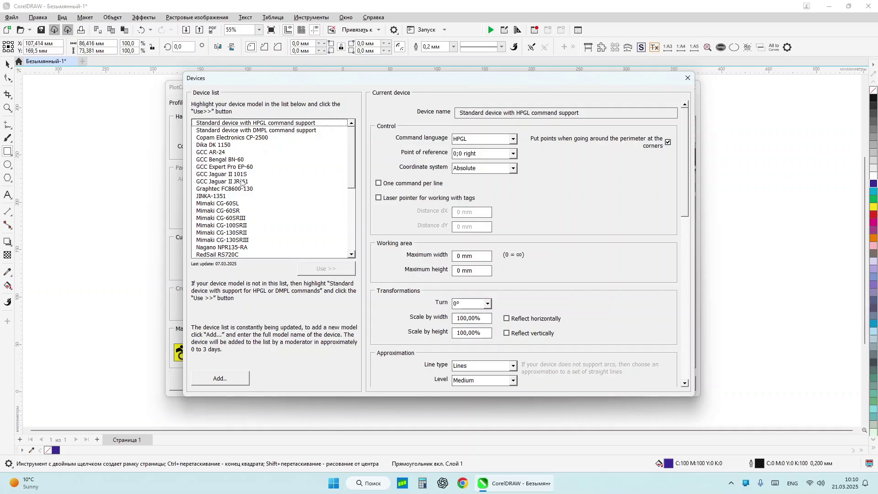
left_click(242, 182)
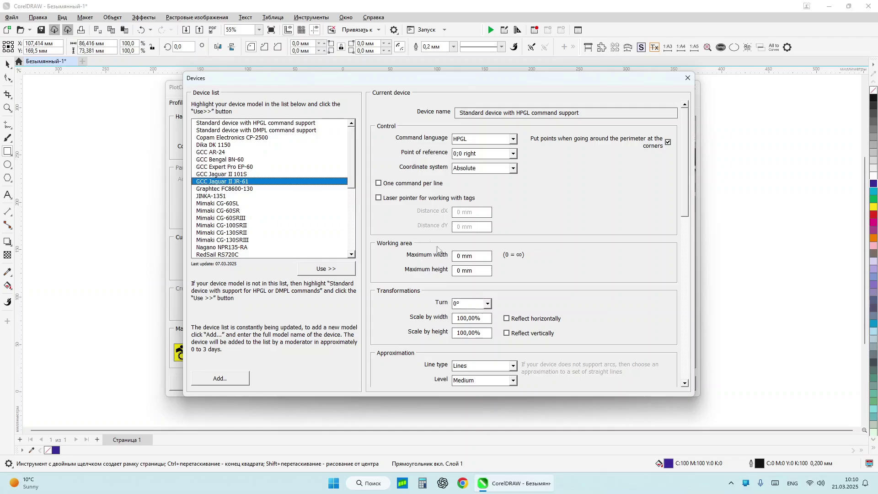
left_click(326, 269)
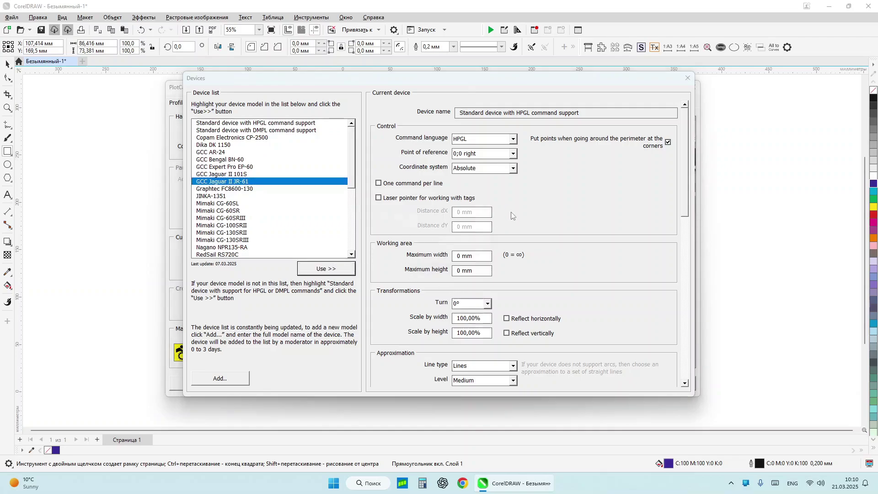
left_click(403, 259)
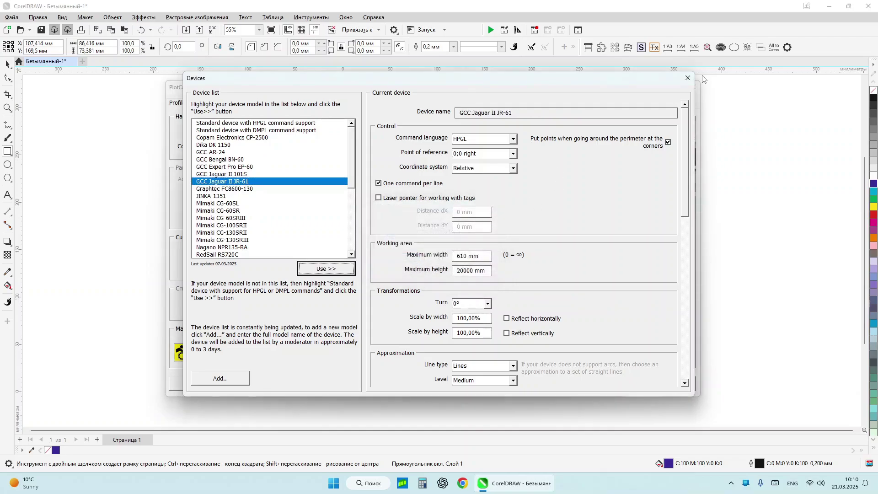
left_click(687, 78)
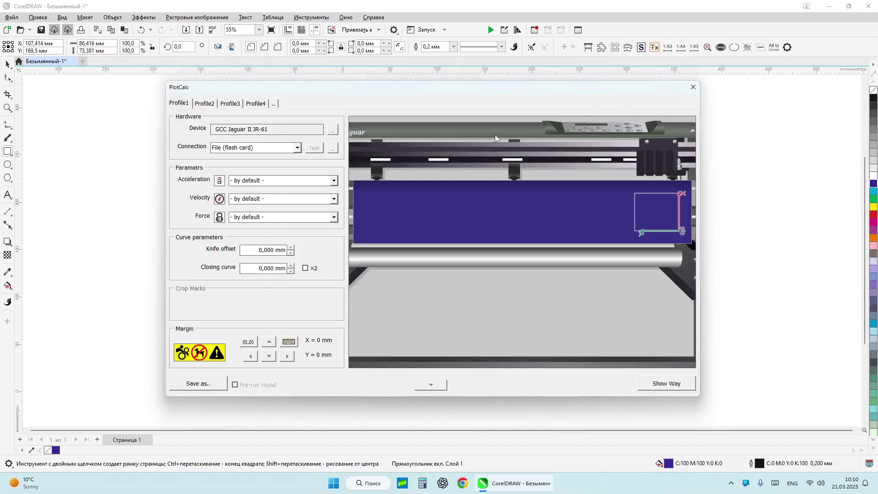
Switch the cutting device to GCC AR-24, accepting the replaced settings.
left_click(333, 131)
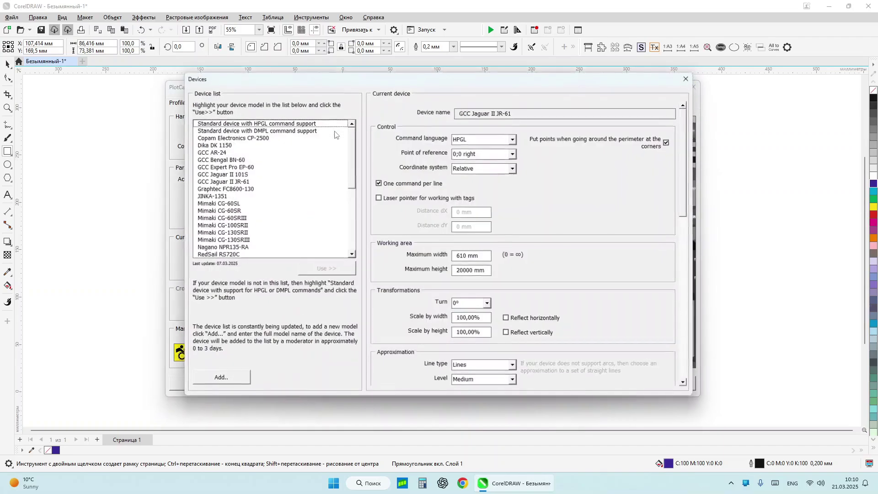
left_click(232, 153)
left_click(327, 268)
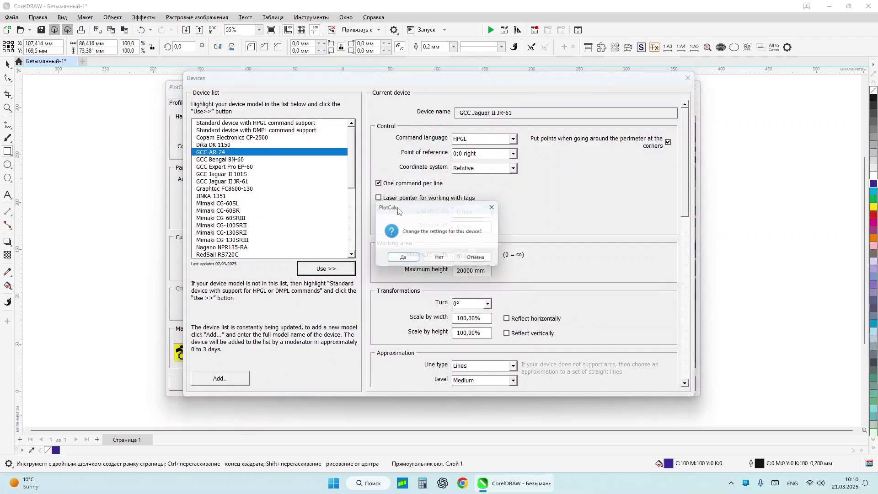
left_click(403, 260)
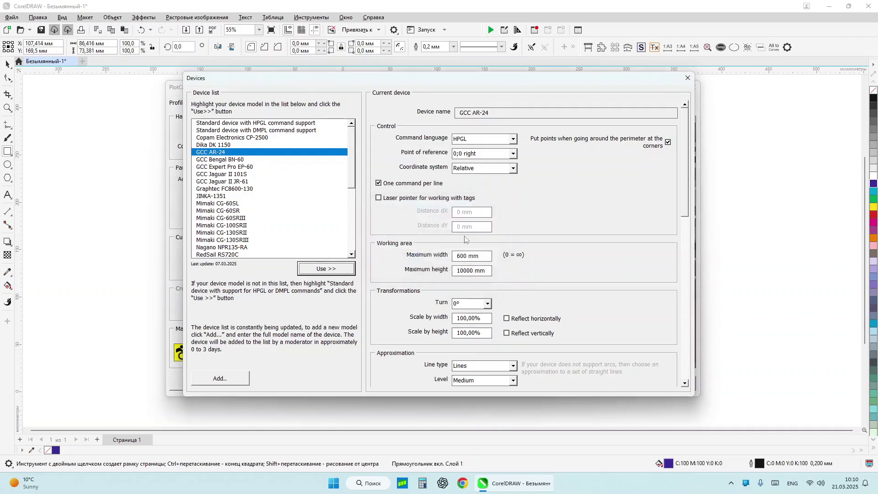
left_click(687, 78)
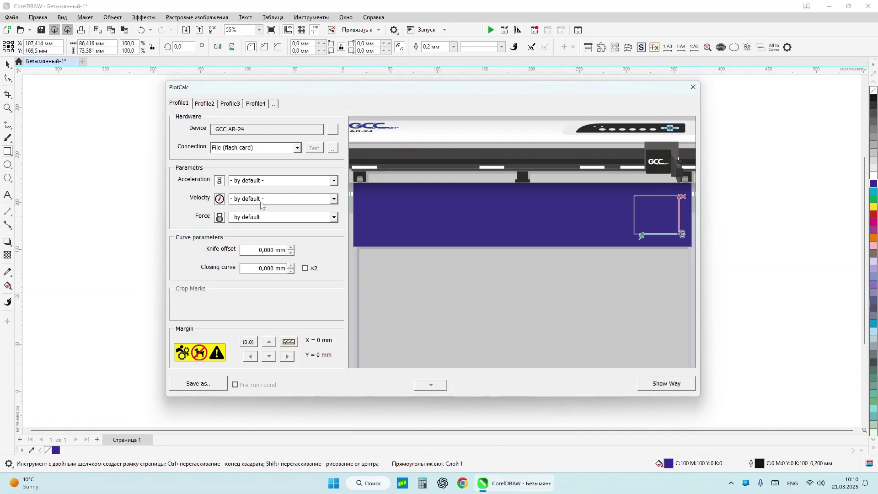
Test the connection on COM1 and COM2, then select COM3 and test it.
left_click(276, 149)
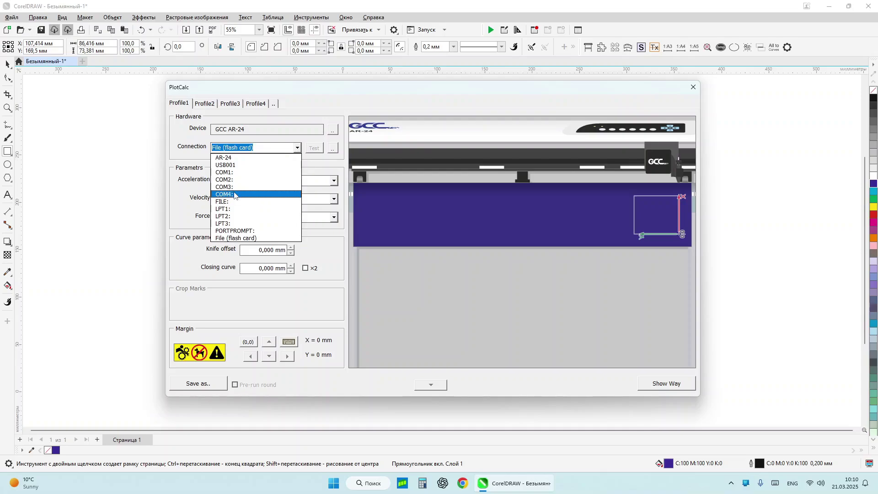
left_click(234, 173)
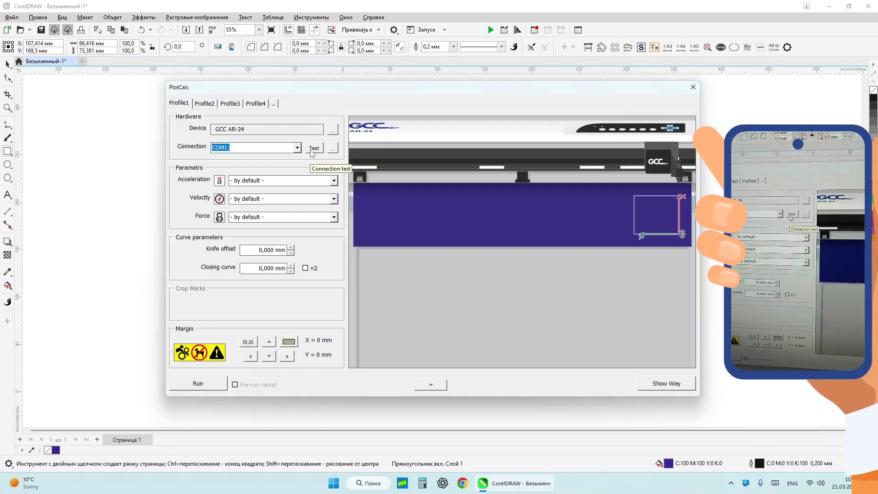
left_click(312, 150)
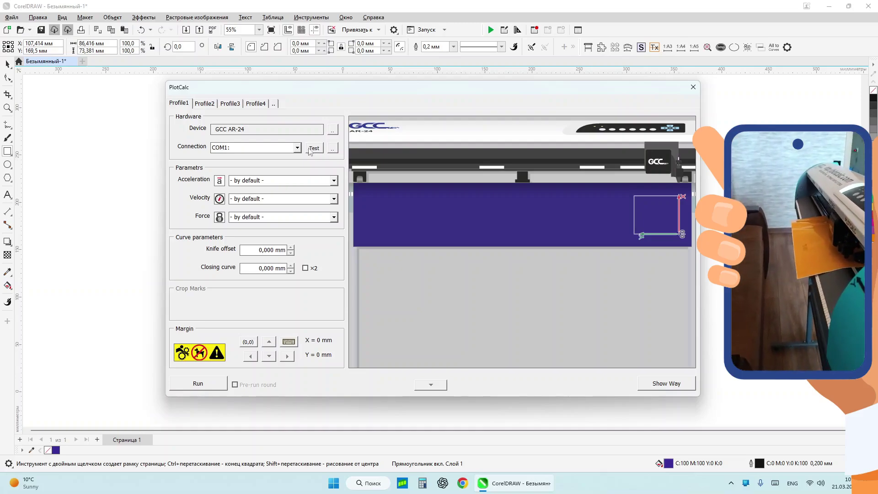
left_click(297, 147)
left_click(256, 179)
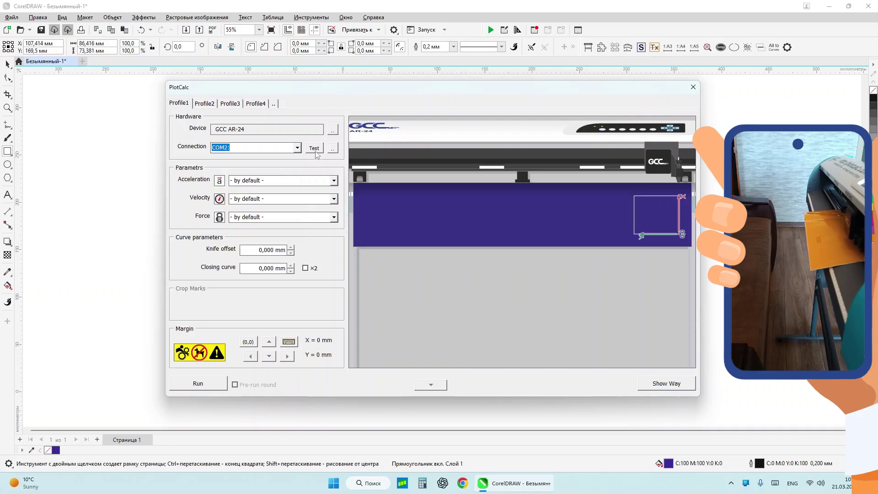
left_click(314, 148)
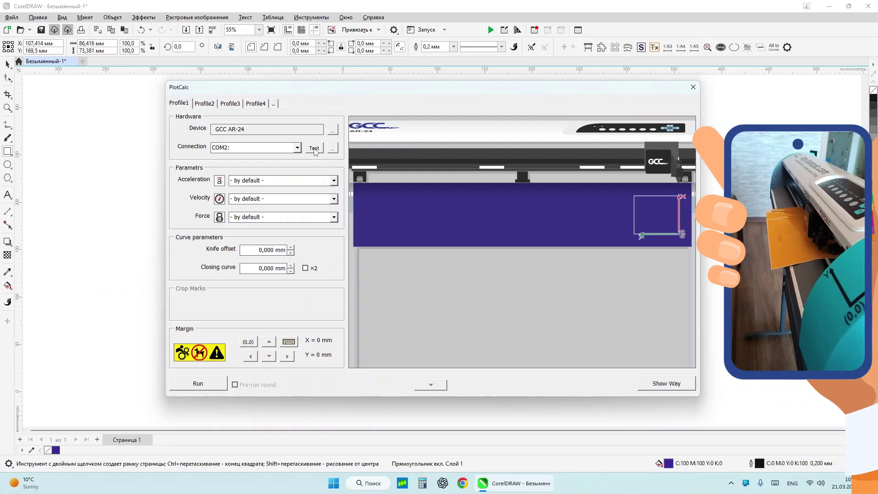
left_click(298, 147)
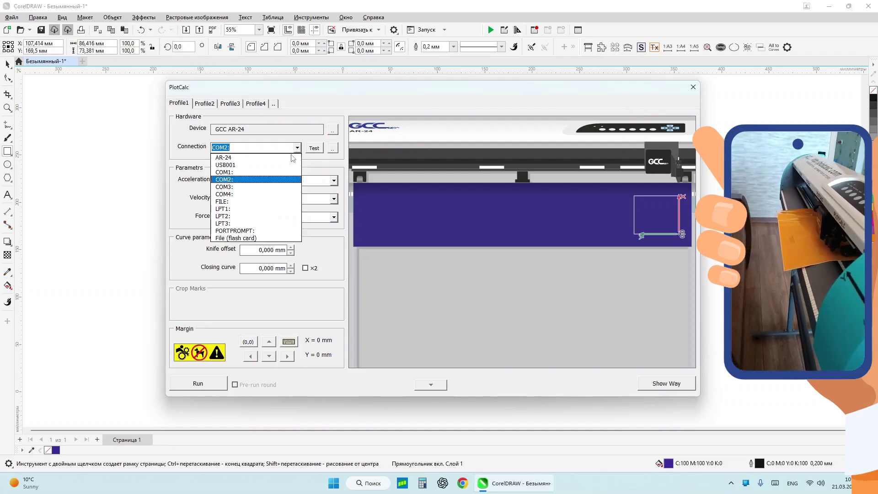
left_click(273, 187)
left_click(317, 149)
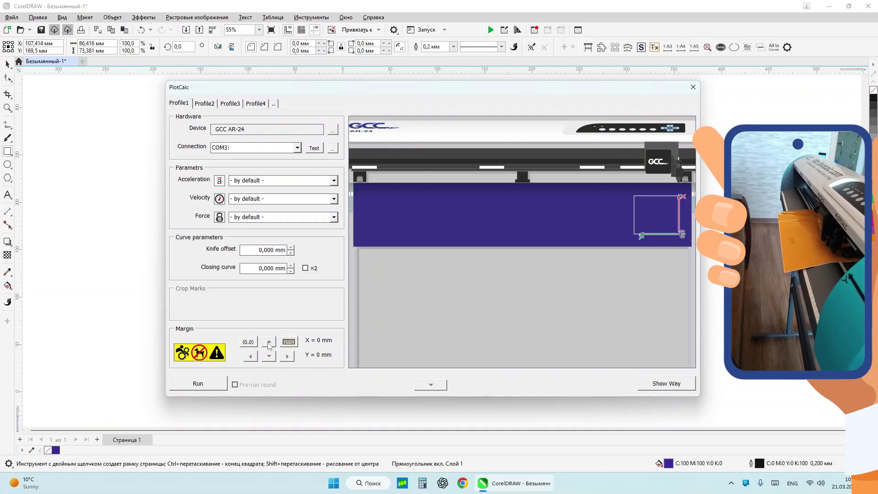
Set the cut margins to X 40 mm and Y 80 mm, then run the cut.
left_click(269, 344)
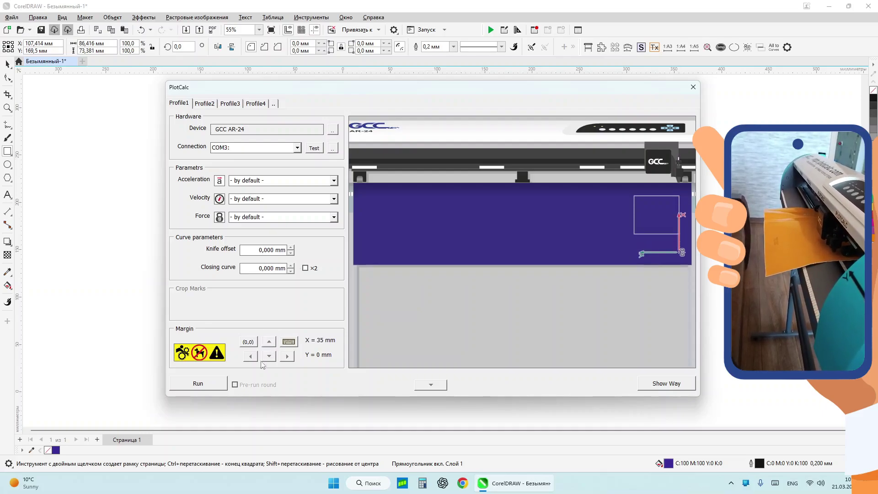
left_click(255, 359)
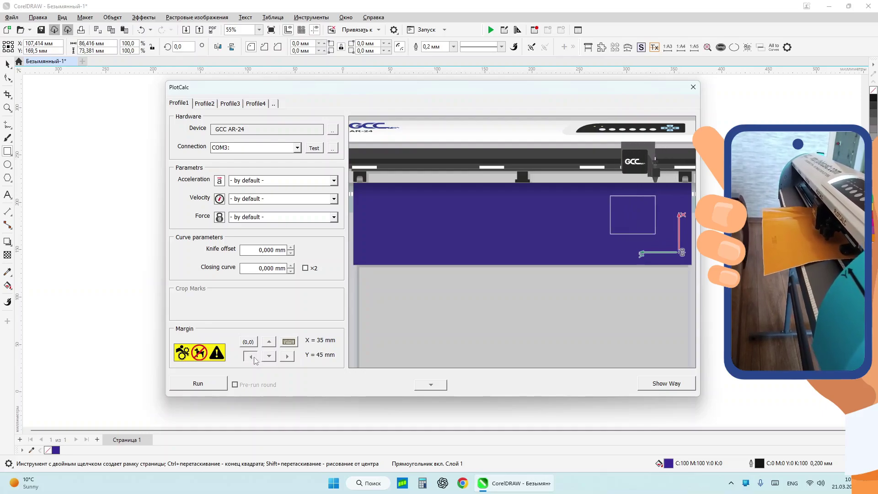
left_click(254, 358)
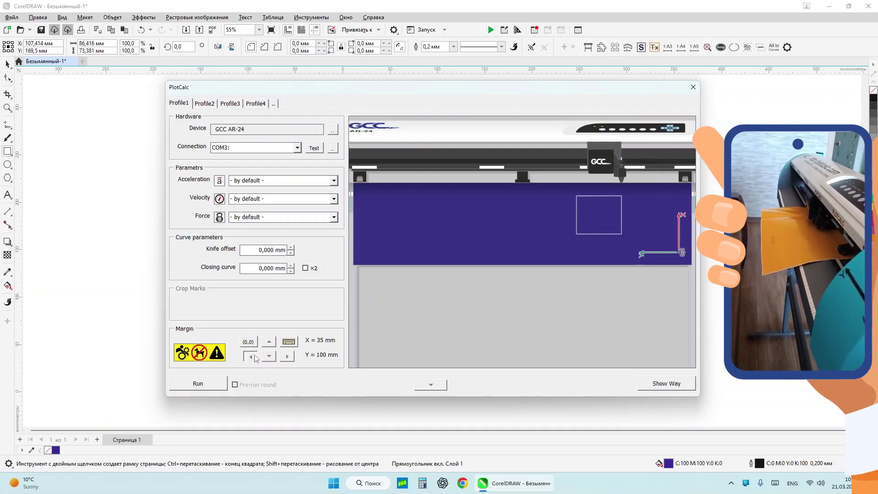
left_click(255, 358)
left_click(255, 359)
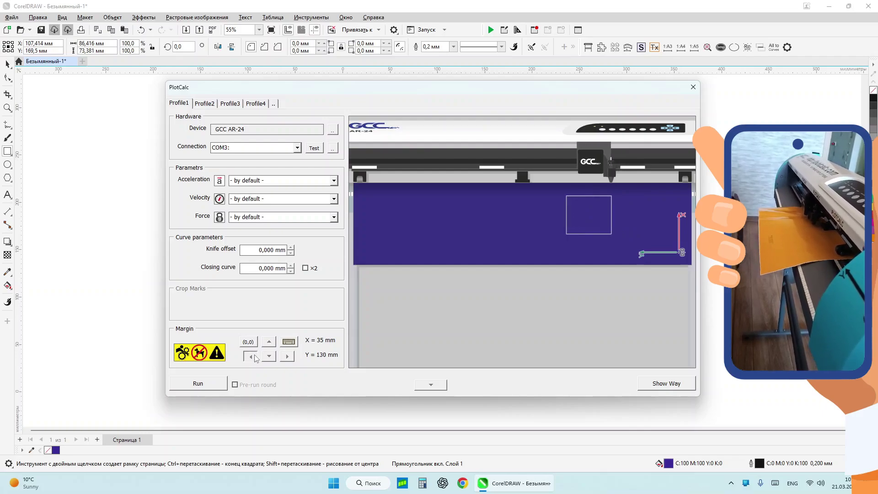
left_click(287, 357)
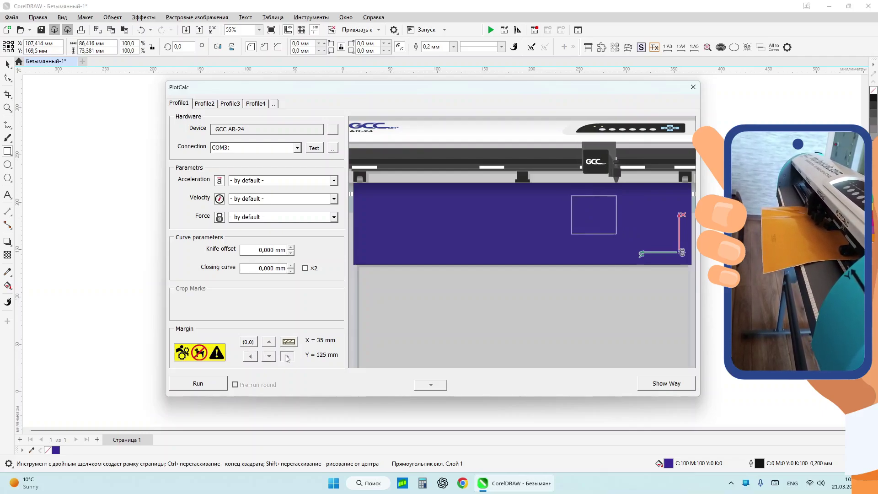
left_click(269, 356)
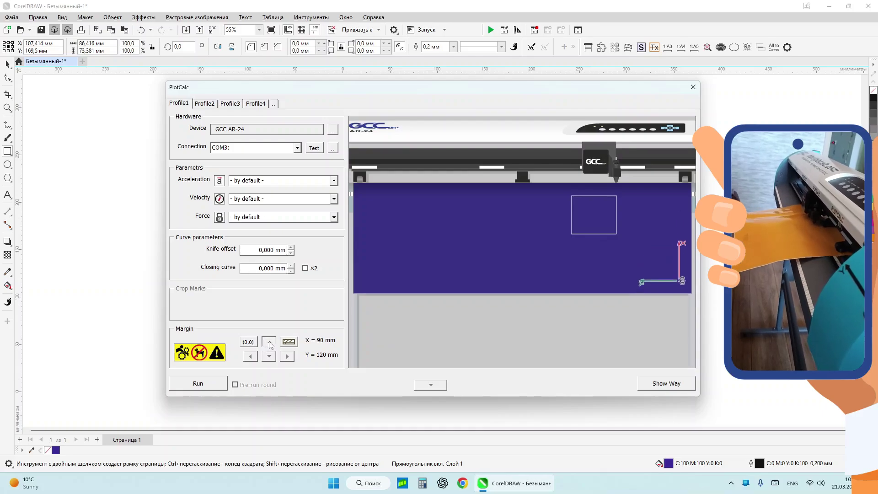
left_click(269, 356)
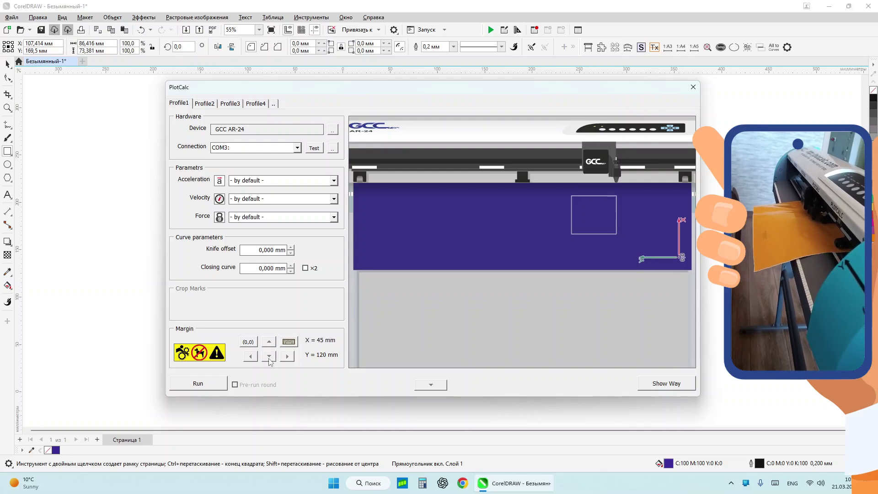
left_click(287, 356)
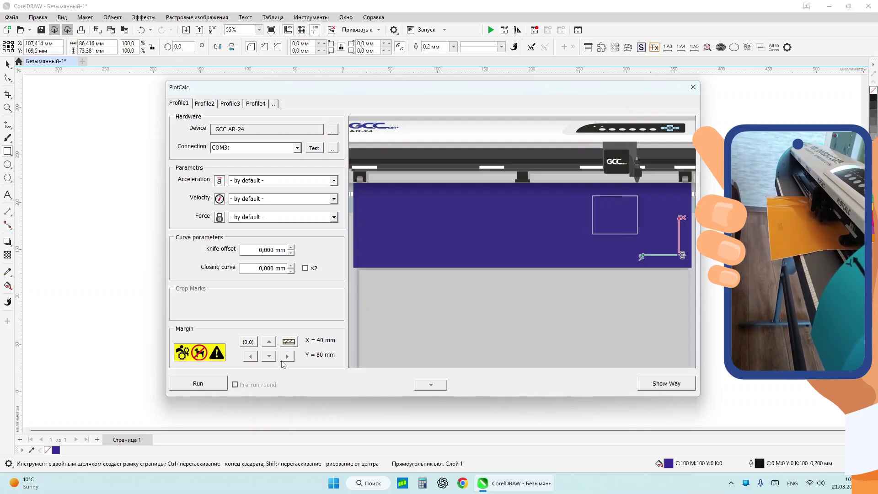
left_click(221, 384)
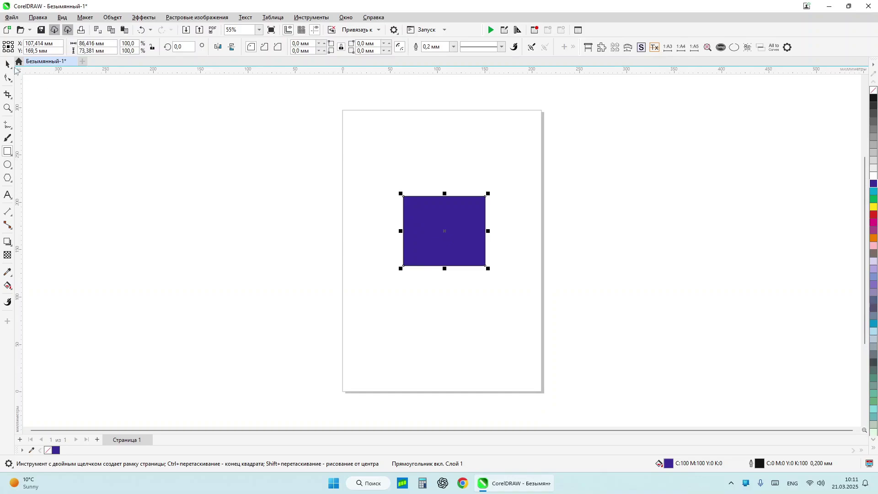
Select the purple rectangle with the Pick tool and delete it.
left_click(8, 64)
left_click_drag(351, 210, 349, 211)
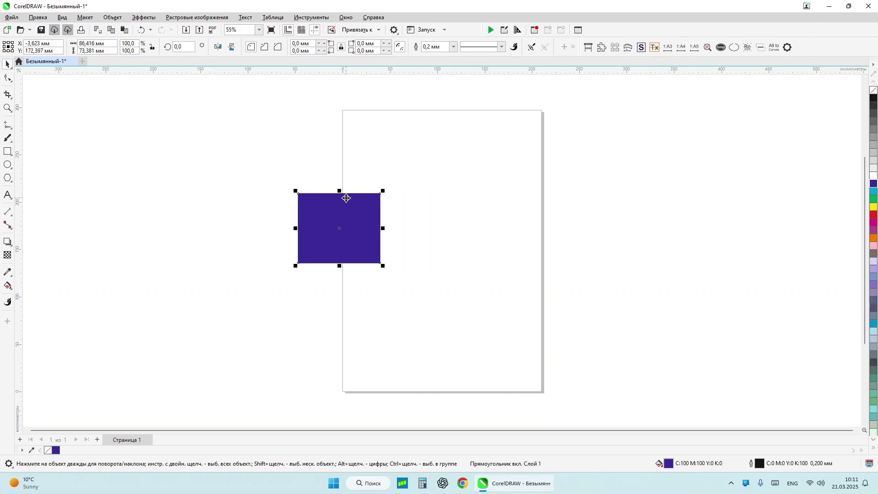
key("Delete")
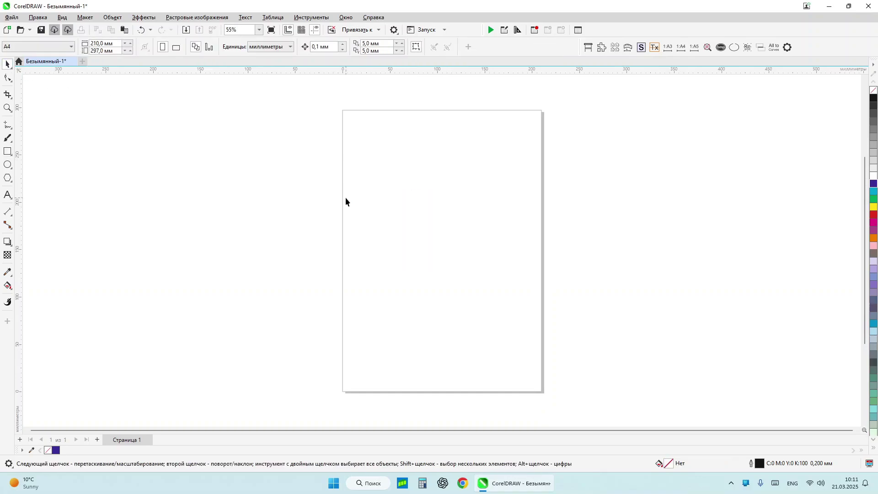